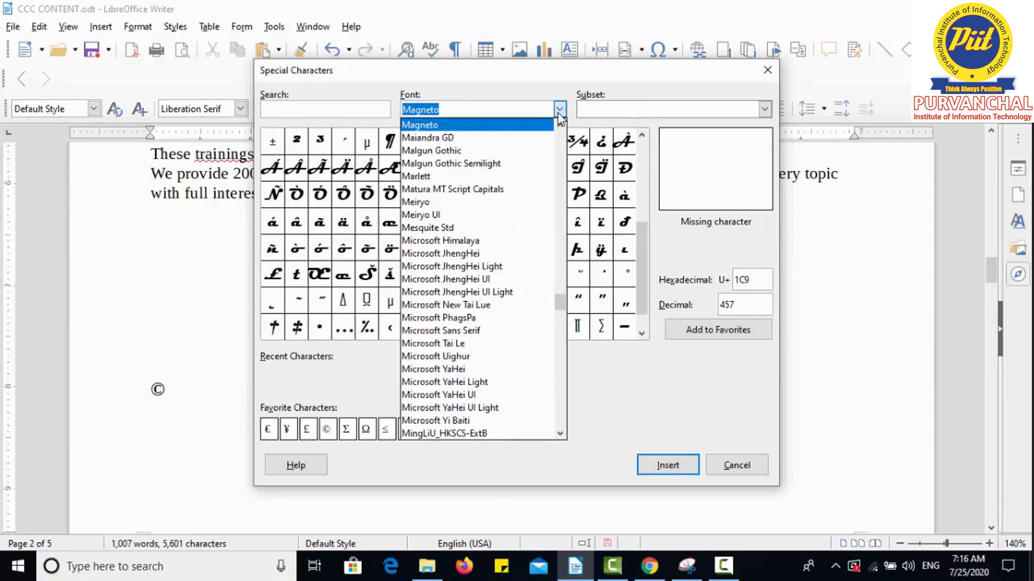
# - Set the font of the special character table to Wingdings
pyautogui.click(494, 310)
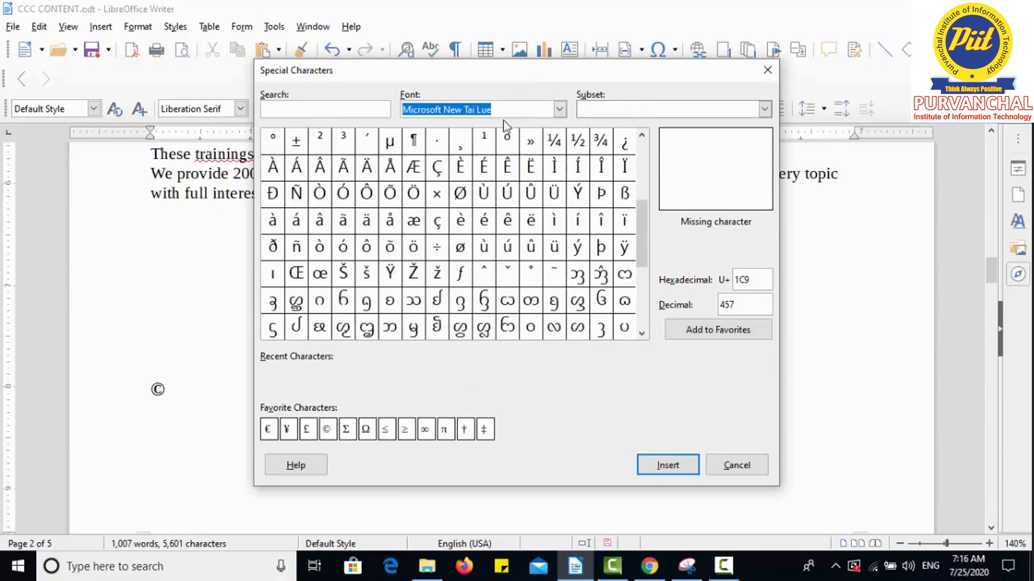
pyautogui.write('Wi')
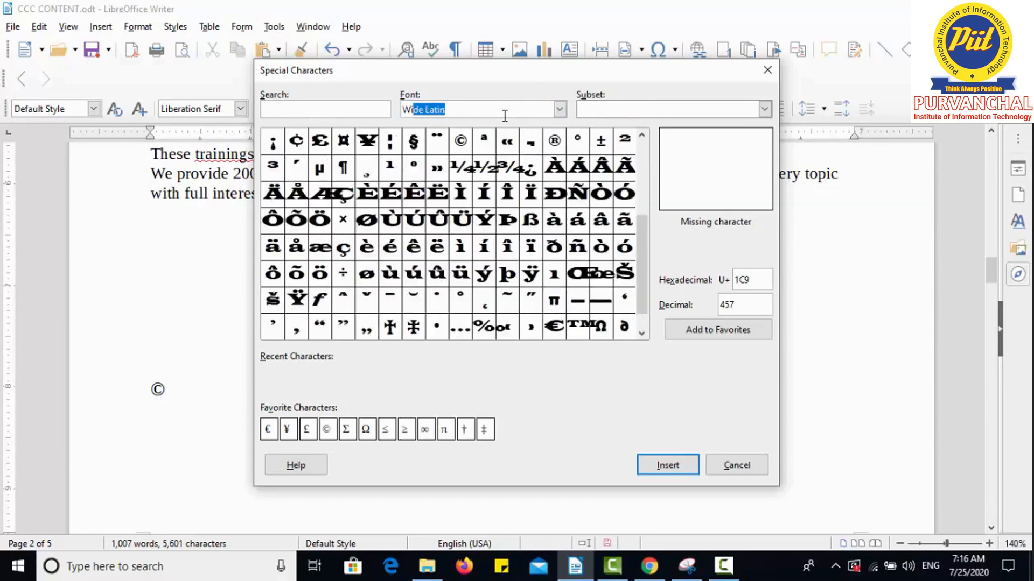
pyautogui.press('BackSpace')
pyautogui.press('BackSpace')
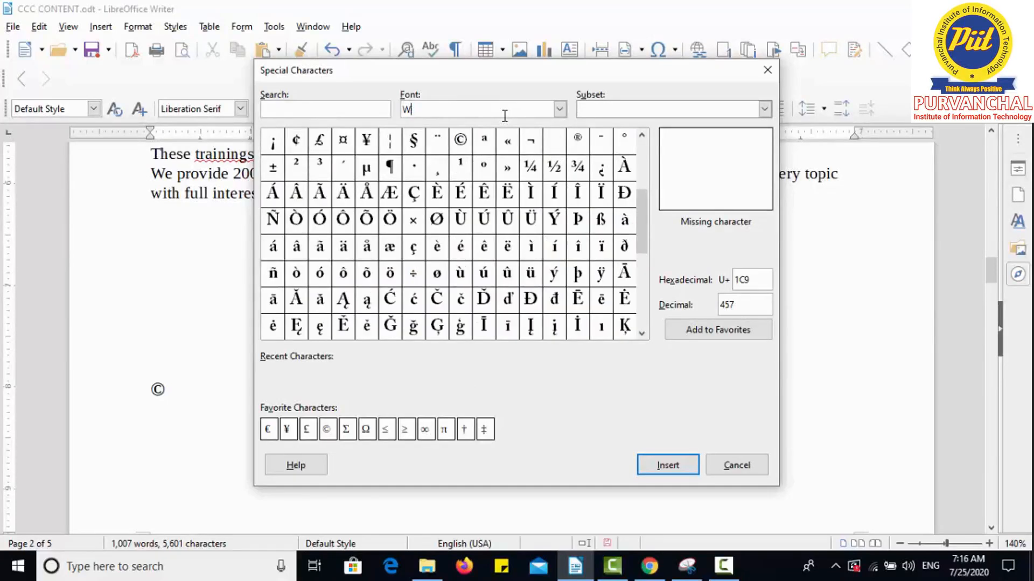
pyautogui.write('ingdings')
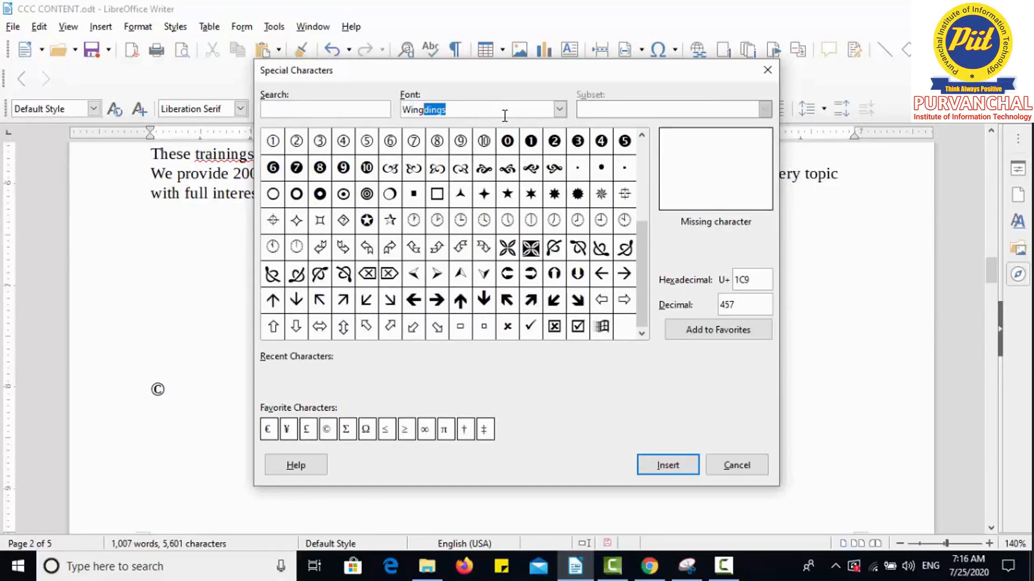
# - Insert the Wingdings Om symbol (U+F05C) below the copyright sign in the document
pyautogui.click(578, 247)
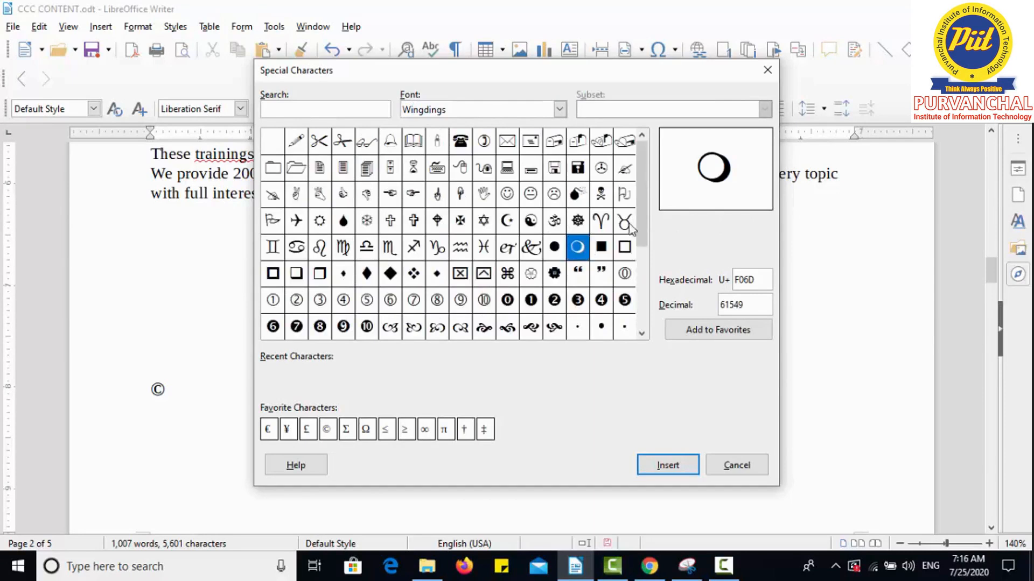
pyautogui.moveTo(641, 198); pyautogui.dragTo(641, 257)
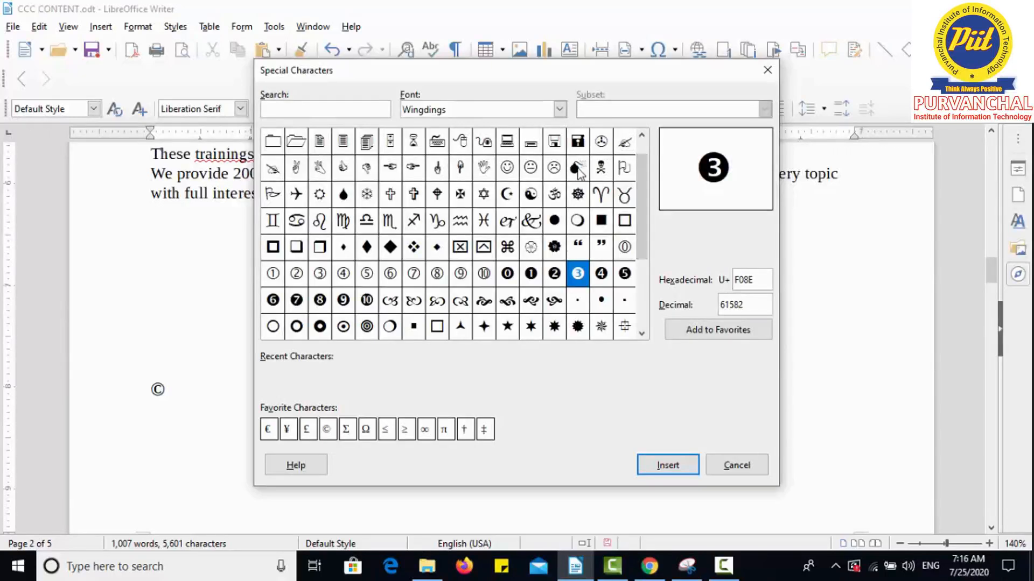
pyautogui.click(548, 199)
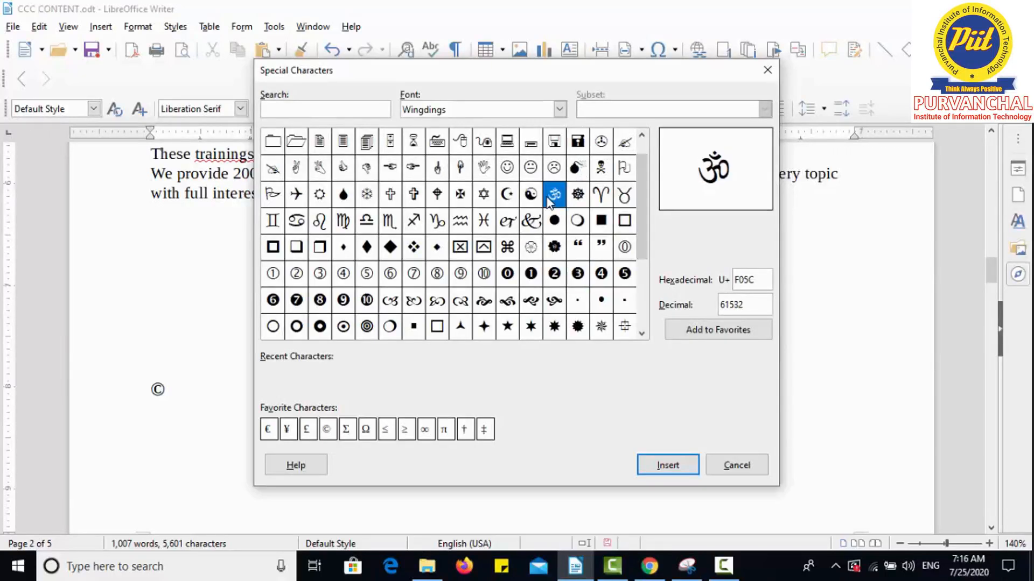
pyautogui.click(684, 469)
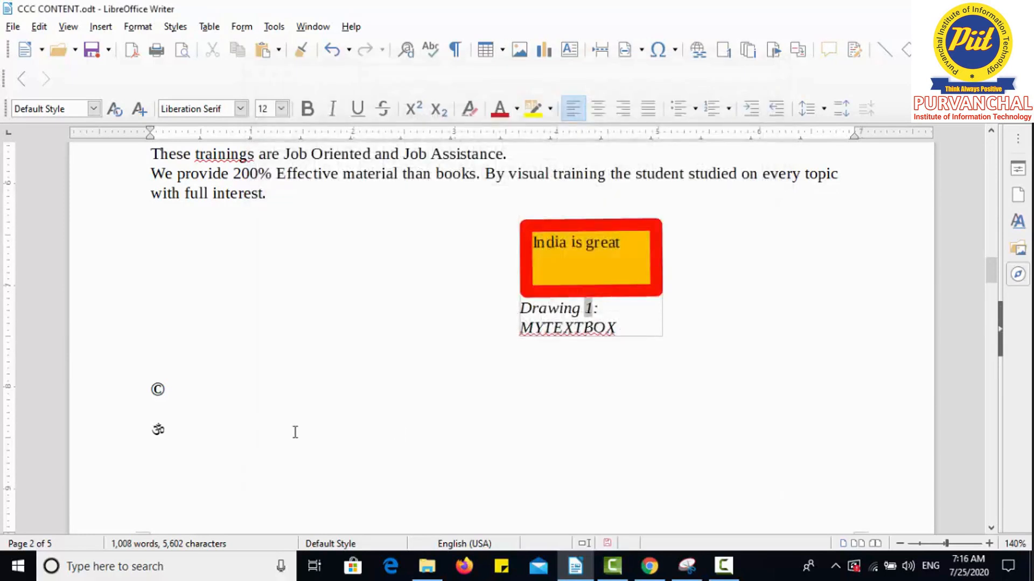
# - Format the inserted Om symbol as bold, size 18, with a red font colour
pyautogui.moveTo(184, 430); pyautogui.dragTo(143, 429)
pyautogui.click(307, 108)
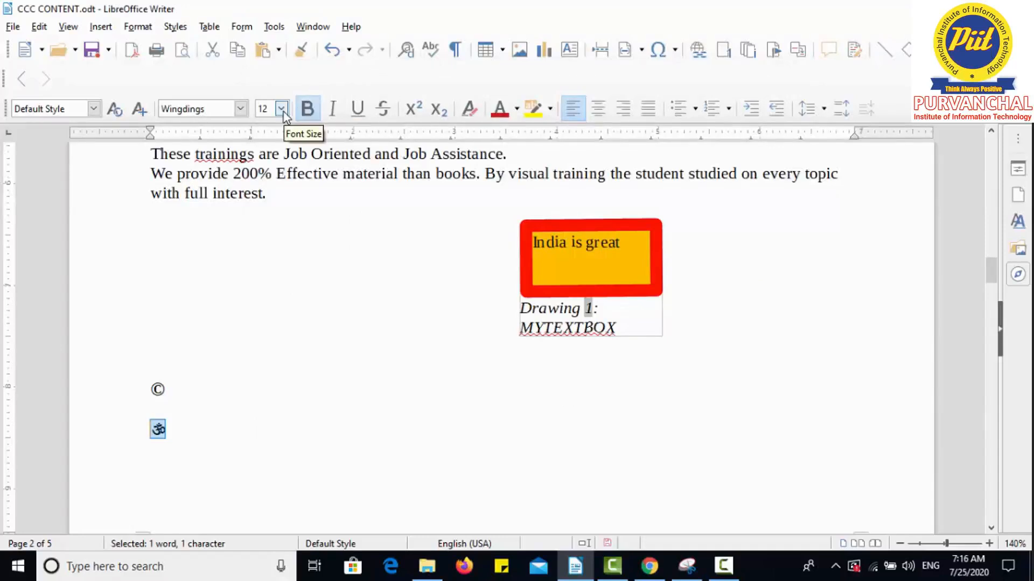
pyautogui.click(281, 108)
pyautogui.click(270, 254)
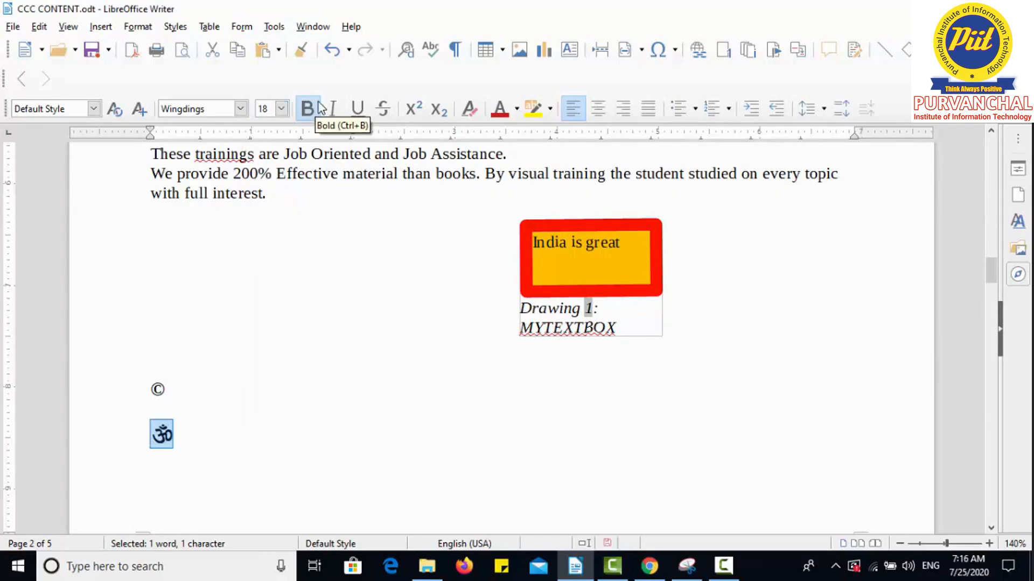
pyautogui.click(516, 108)
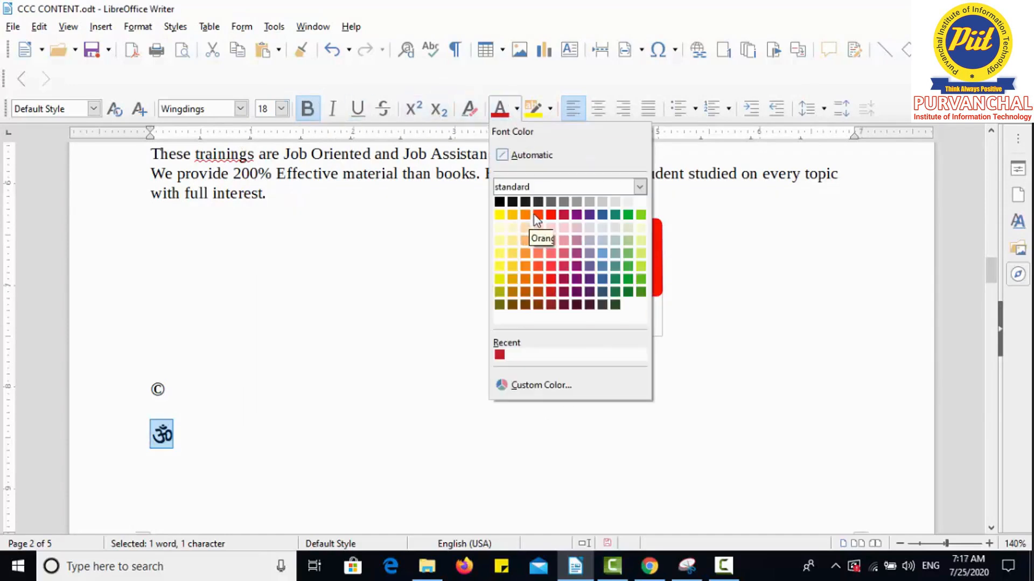
pyautogui.click(549, 215)
pyautogui.click(351, 451)
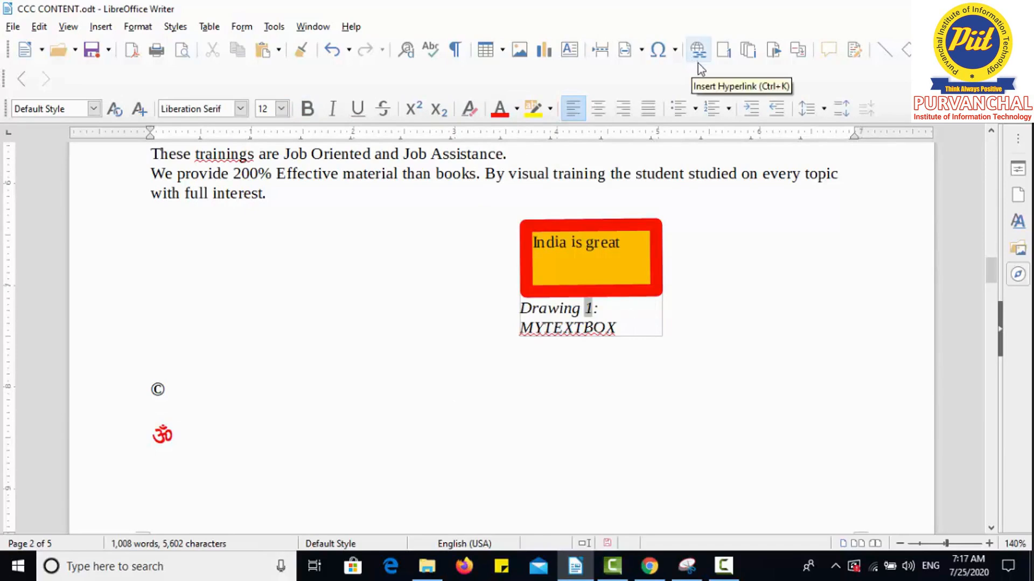
pyautogui.click(521, 431)
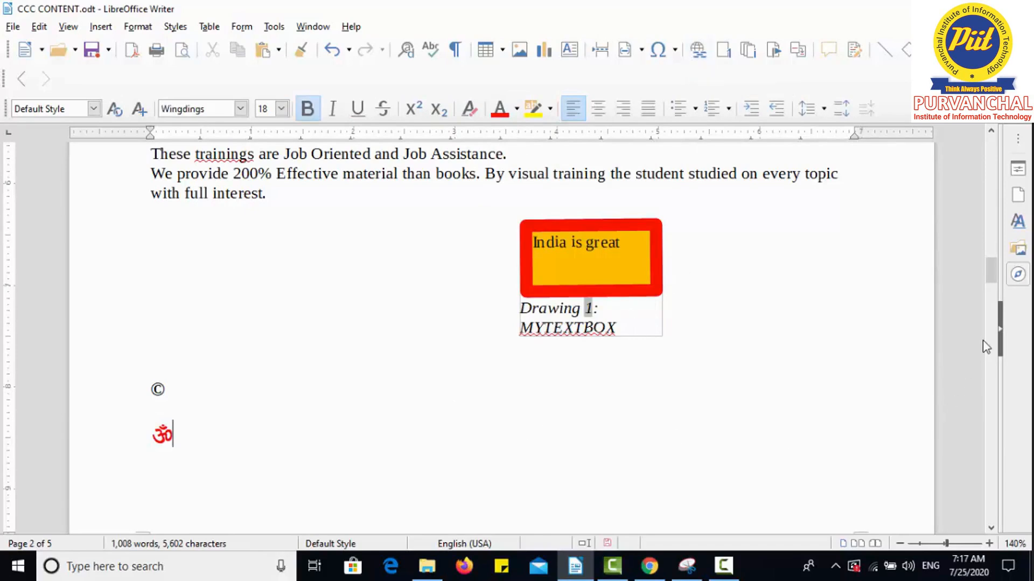
pyautogui.moveTo(993, 288); pyautogui.dragTo(990, 482)
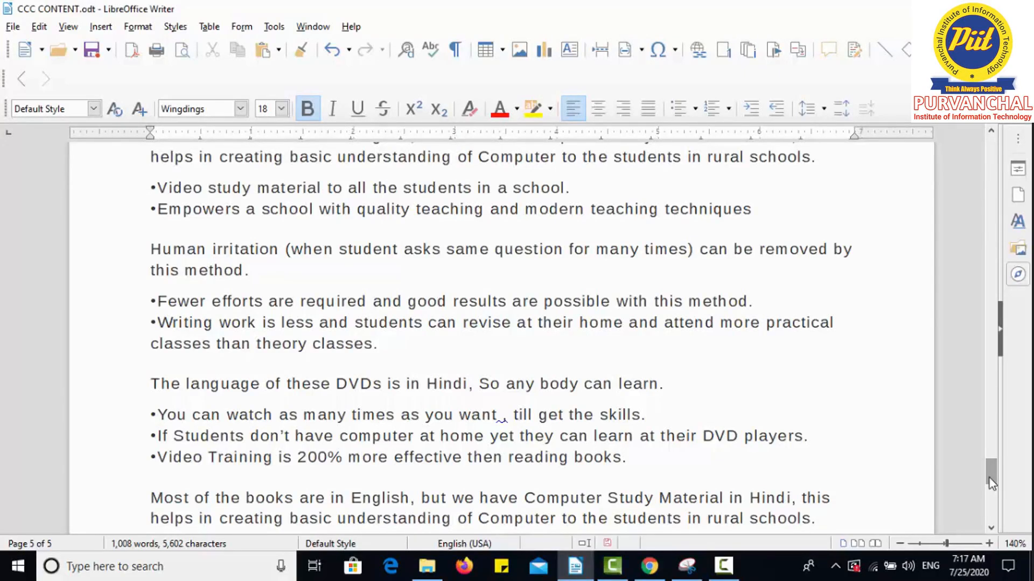
pyautogui.moveTo(989, 480)
pyautogui.mouseDown()
pyautogui.moveTo(991, 492)
pyautogui.moveTo(998, 470)
pyautogui.mouseUp()
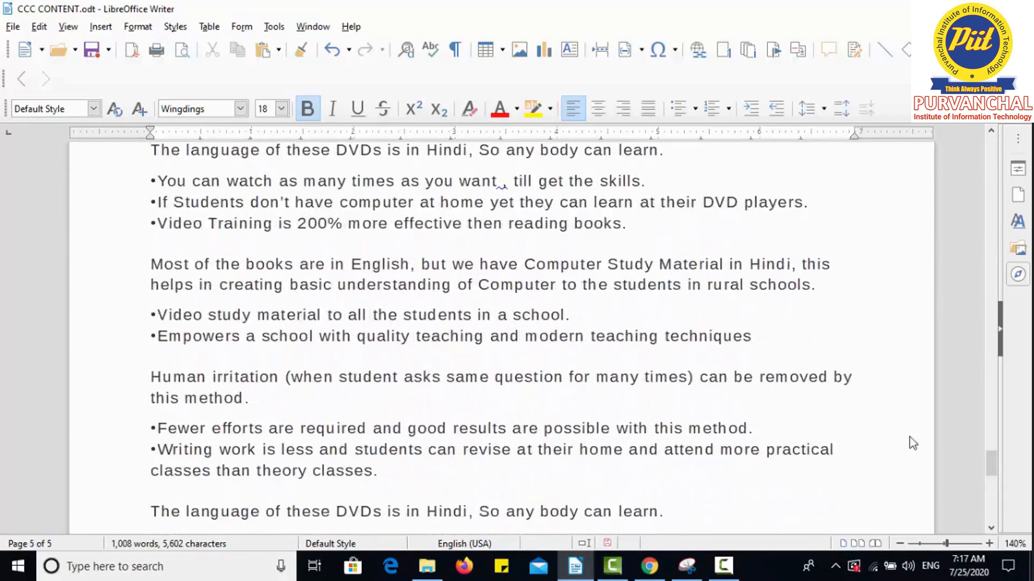
pyautogui.moveTo(151, 264); pyautogui.dragTo(409, 264)
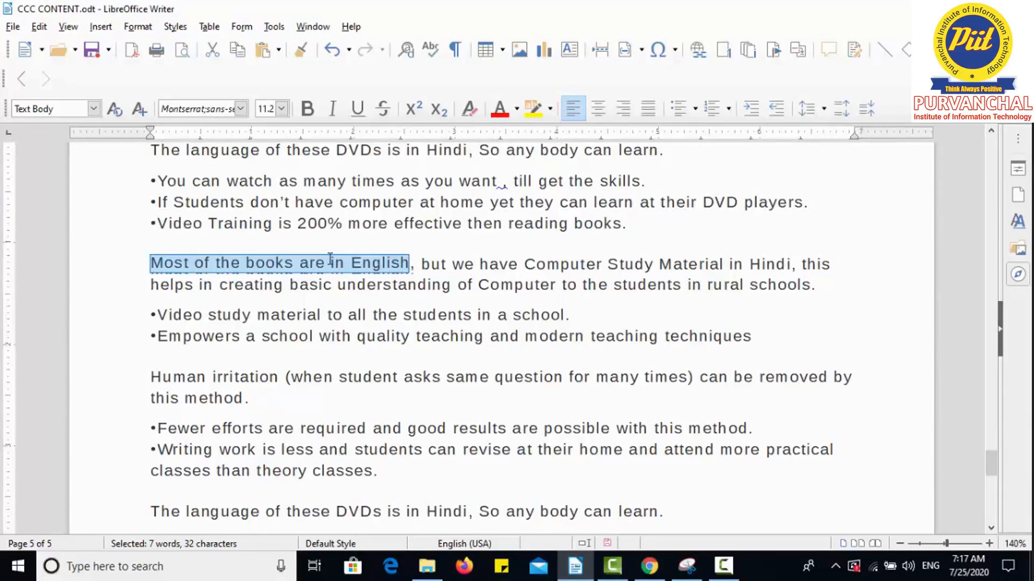
pyautogui.click(698, 49)
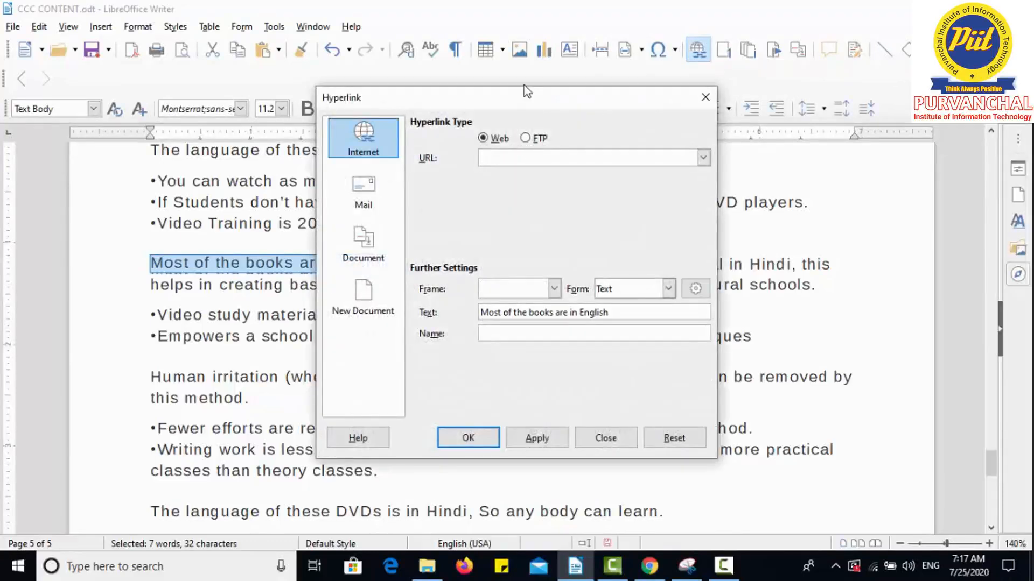
pyautogui.moveTo(503, 100); pyautogui.dragTo(618, 102)
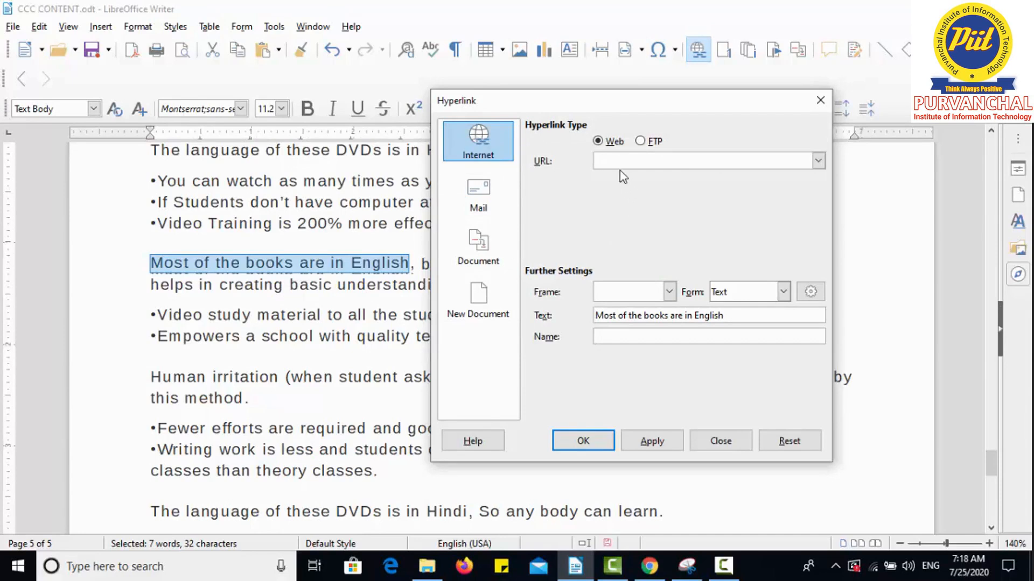
pyautogui.write('WWW.ISHTWORLD.COM')
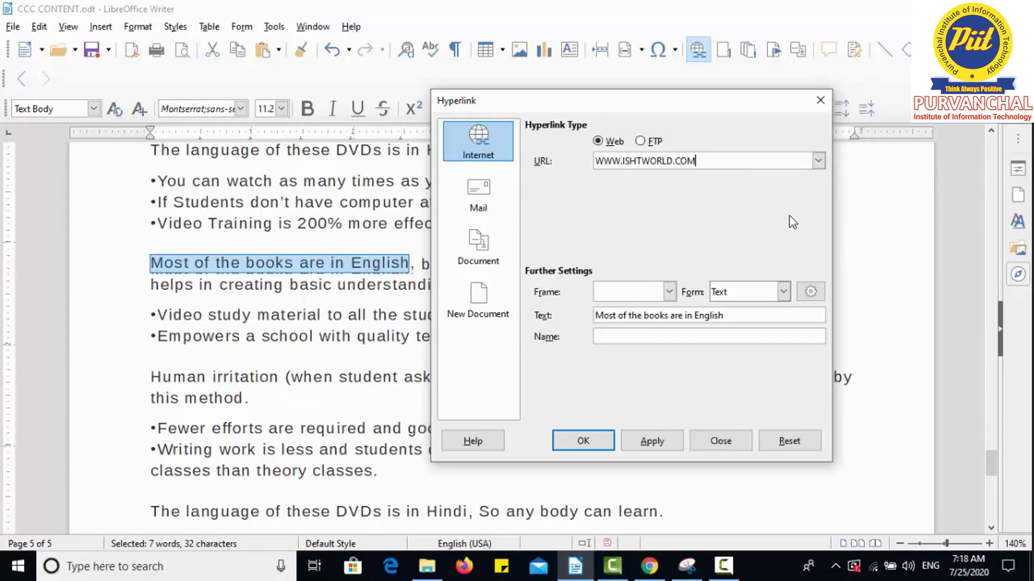
pyautogui.click(641, 441)
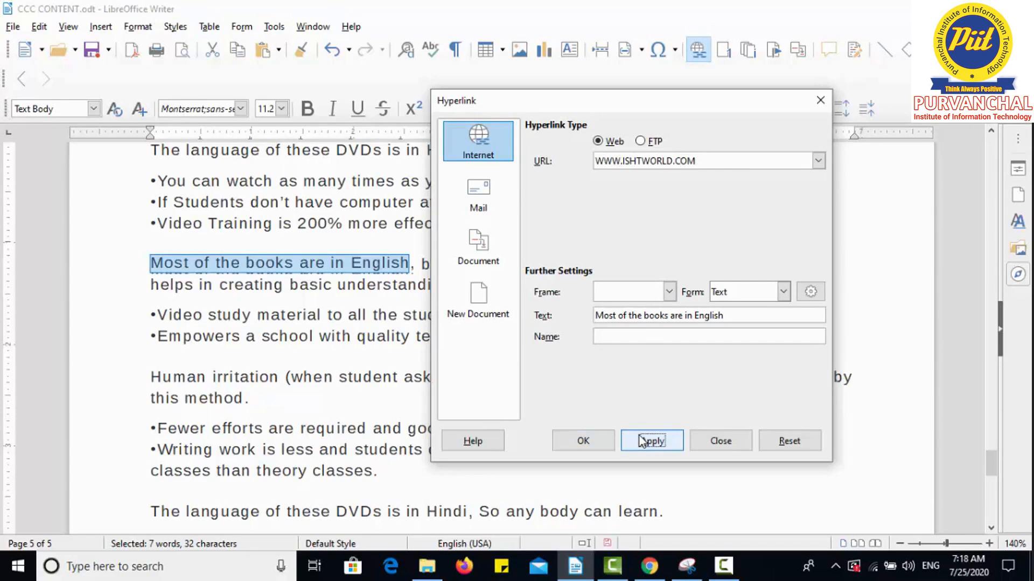
pyautogui.click(601, 439)
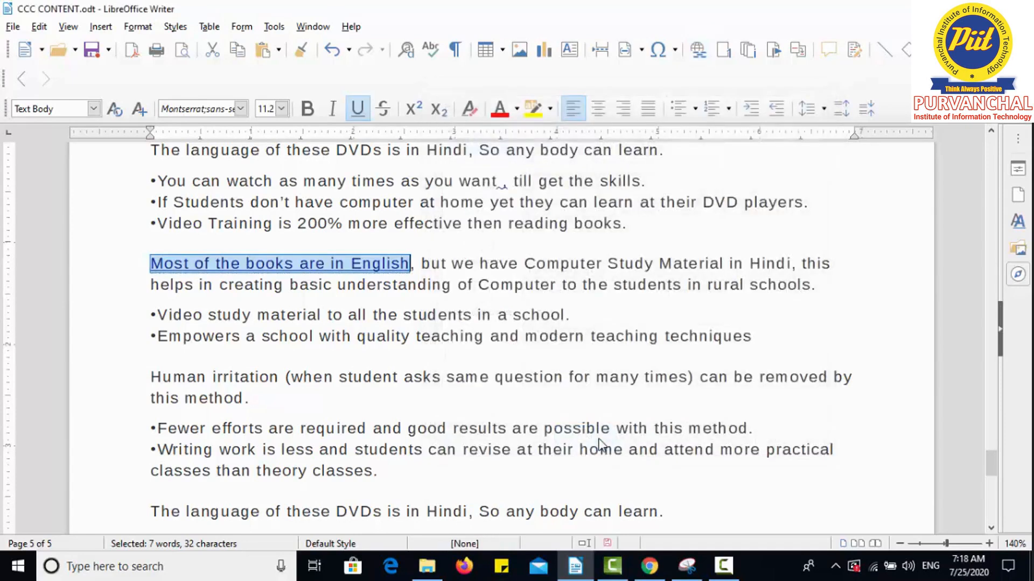
pyautogui.click(509, 323)
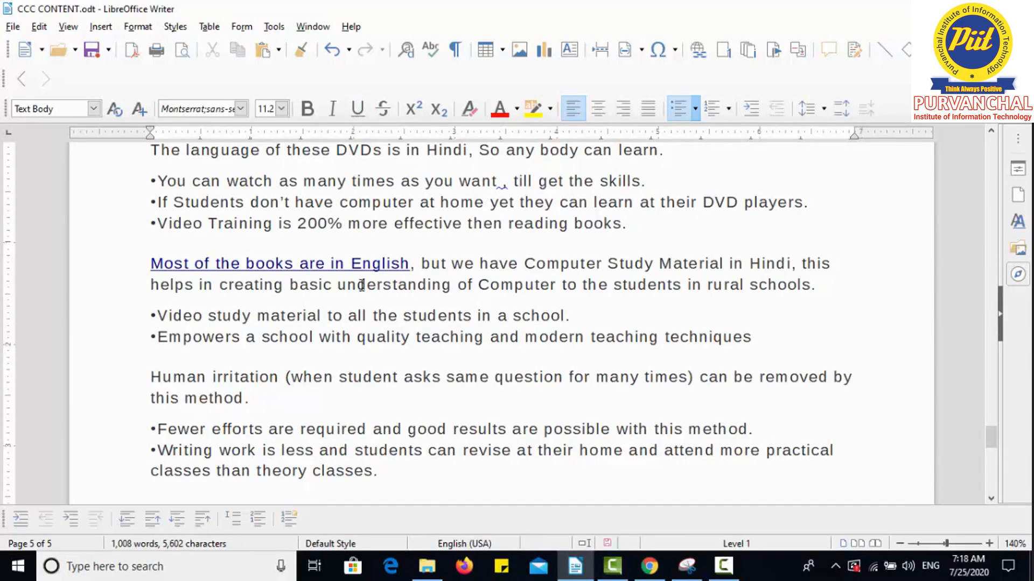
# - Follow the "Most of the books are in English" link to check its website, and close the browser again
pyautogui.moveTo(339, 267)
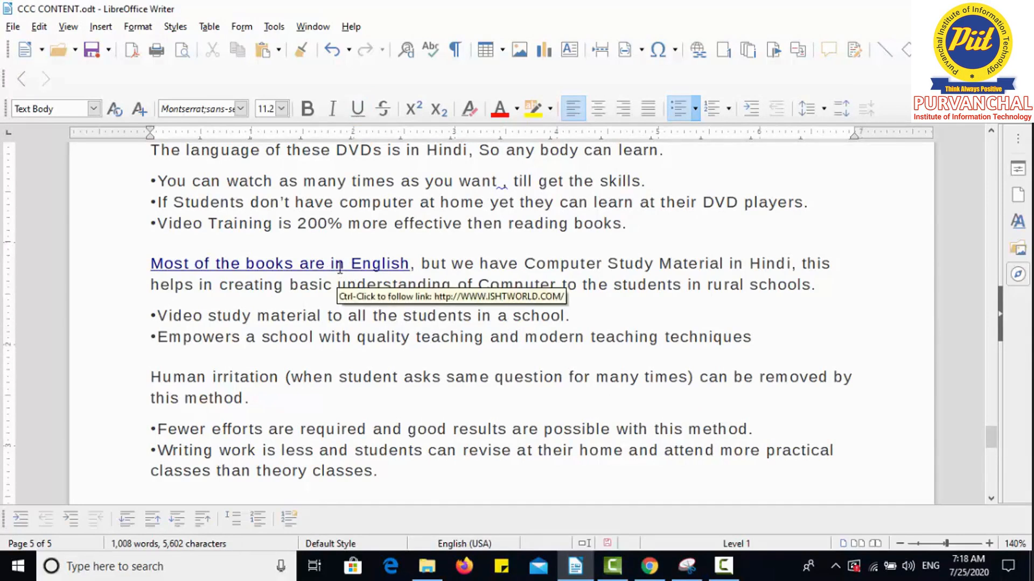
pyautogui.keyDown('ctrl'); pyautogui.click(312, 265); pyautogui.keyUp('ctrl')
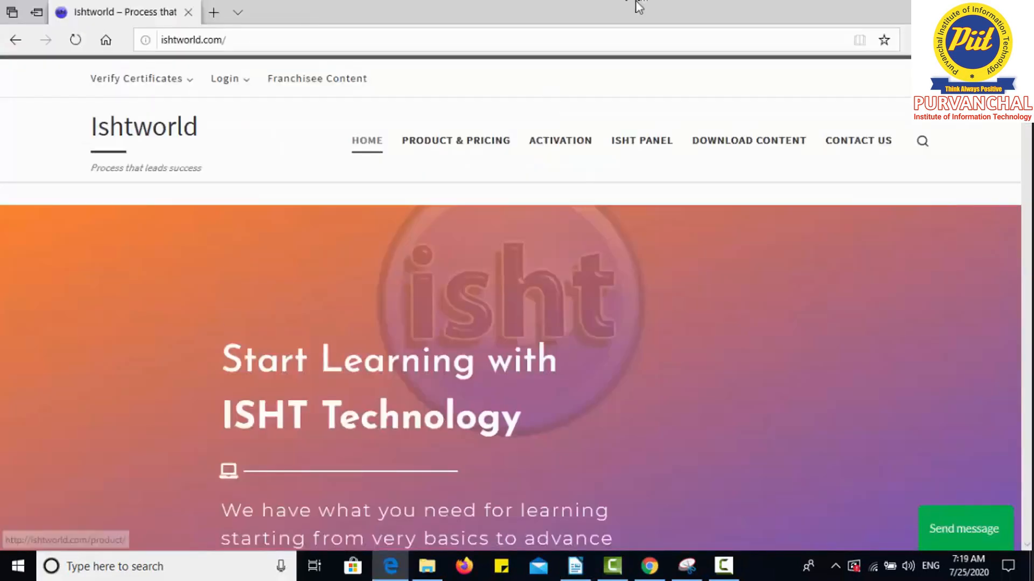
pyautogui.click(1017, 11)
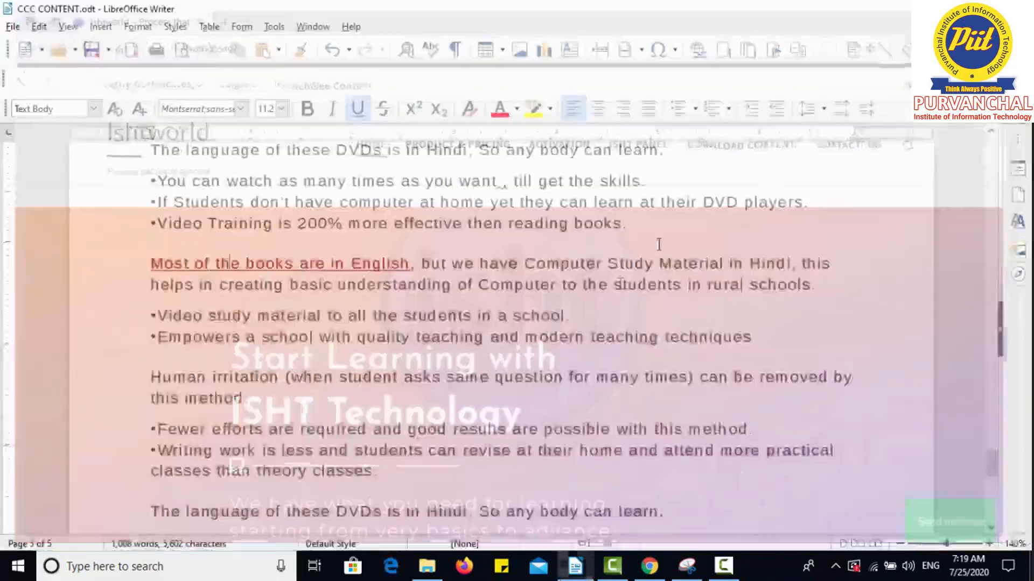
# - Add a document hyperlink to the Desktop image ishtworld.jpg on the bullet text "Video study material"
pyautogui.click(157, 315)
pyautogui.moveTo(306, 326); pyautogui.dragTo(327, 315)
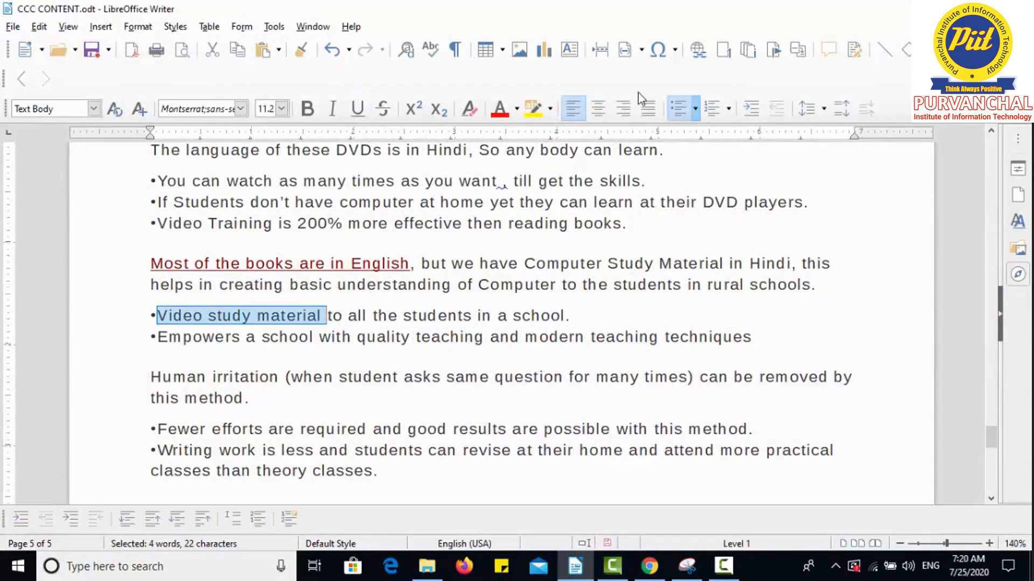
pyautogui.click(700, 52)
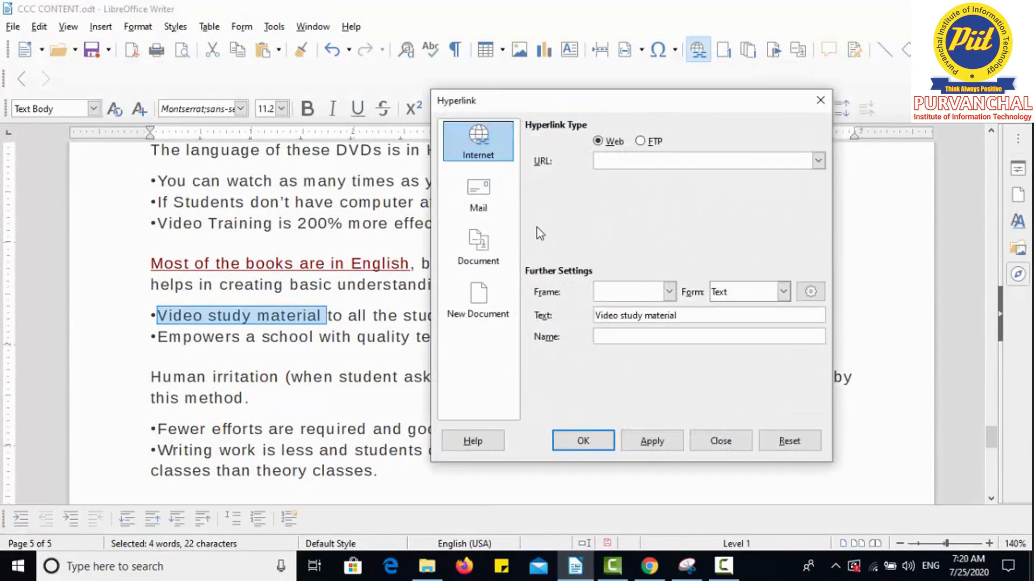
pyautogui.click(495, 205)
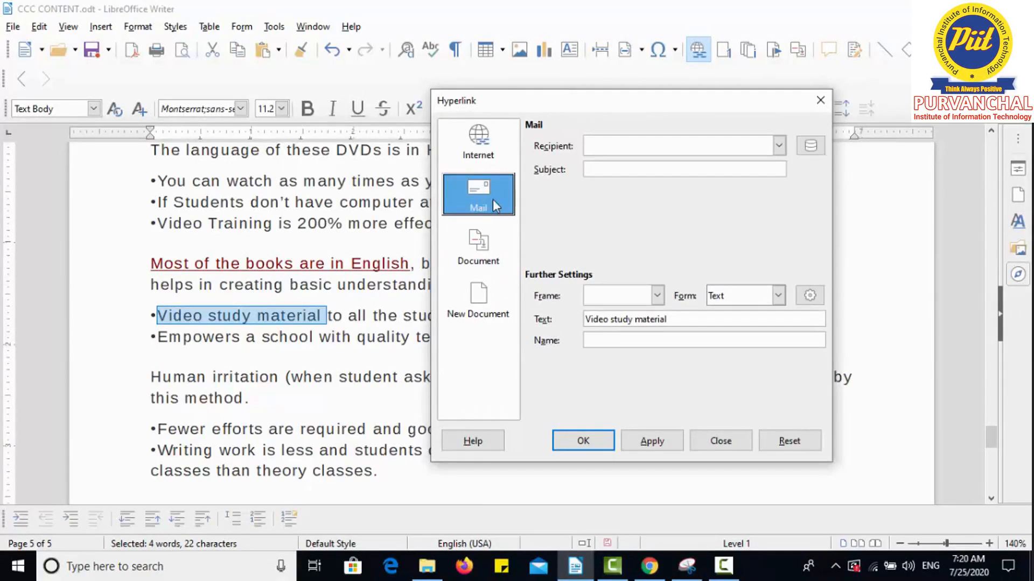
pyautogui.click(492, 256)
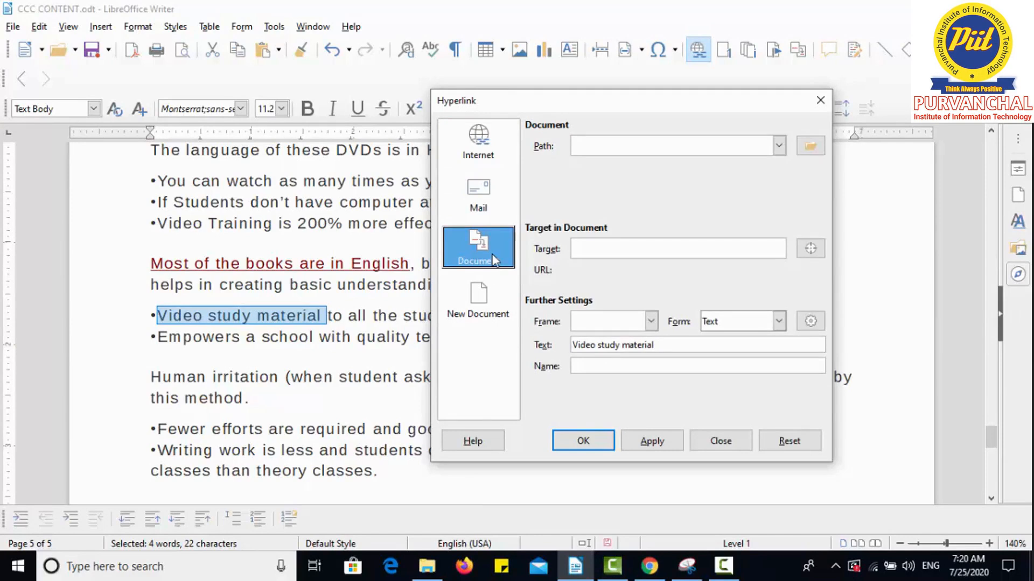
pyautogui.click(801, 146)
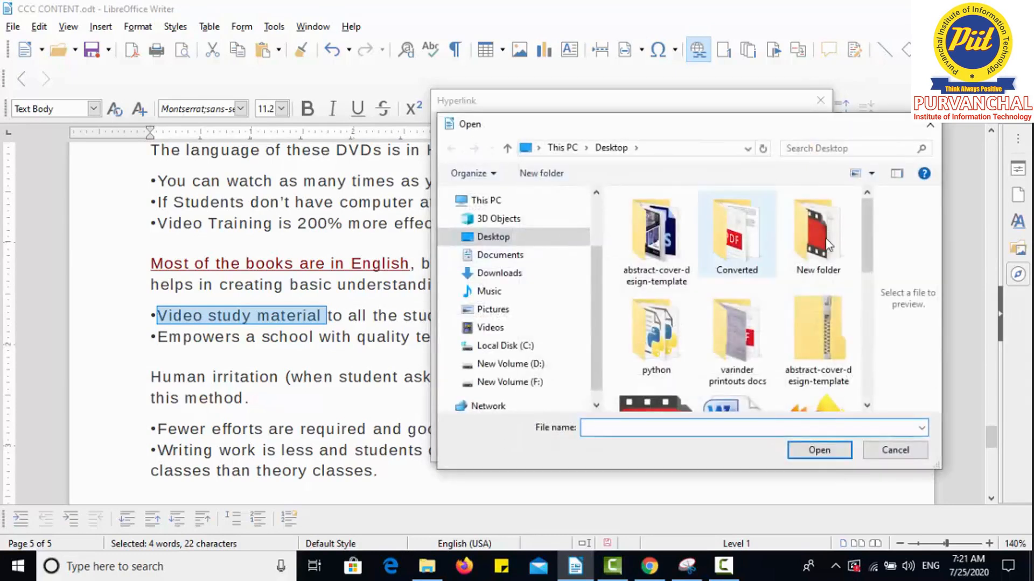
pyautogui.moveTo(866, 239); pyautogui.dragTo(868, 335)
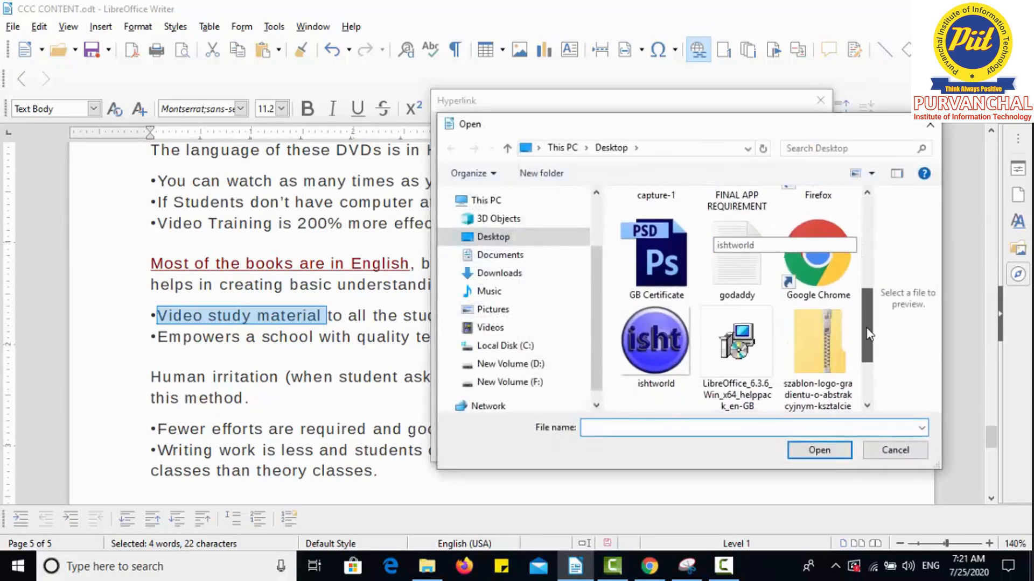
pyautogui.click(652, 341)
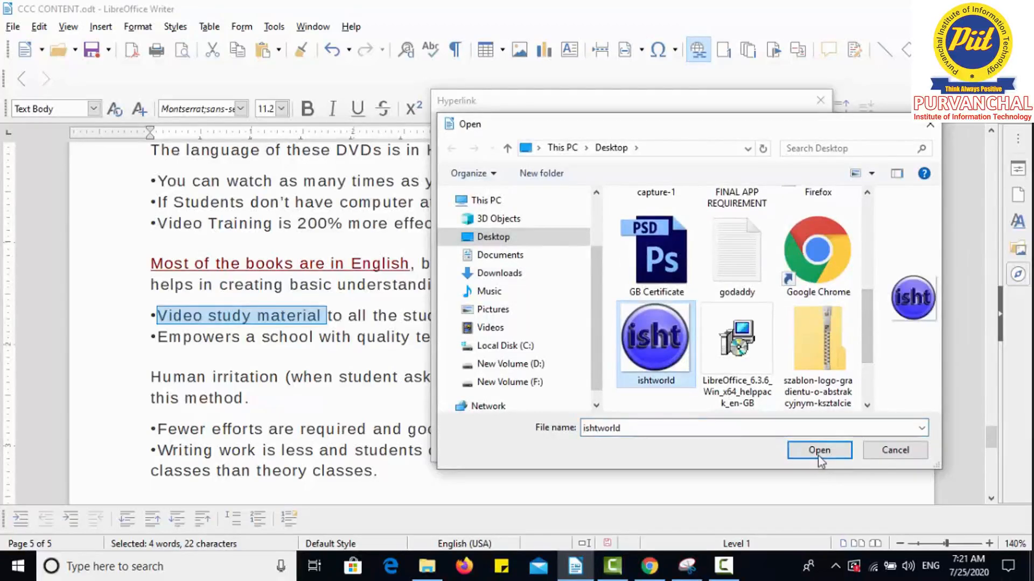
pyautogui.click(818, 456)
pyautogui.click(666, 444)
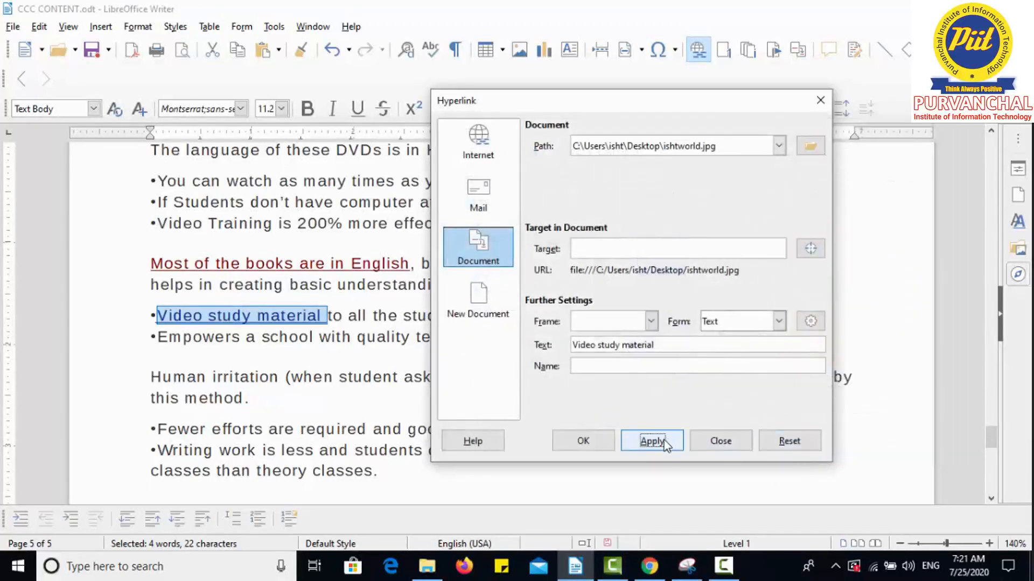
pyautogui.click(594, 440)
pyautogui.click(378, 399)
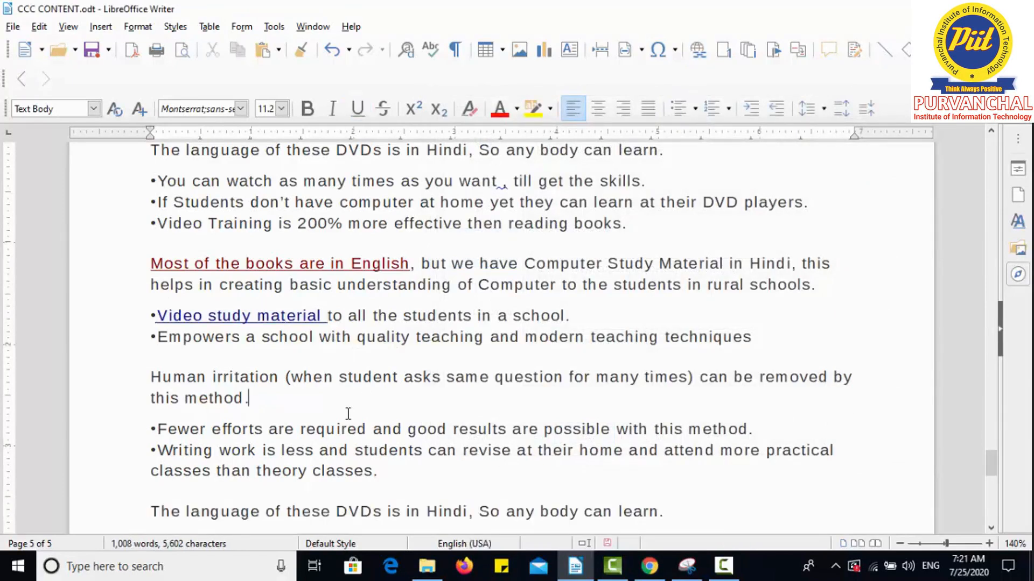
# - Follow the "Video study material" link to check that its linked image opens
pyautogui.keyDown('ctrl'); pyautogui.click(287, 316); pyautogui.keyUp('ctrl')
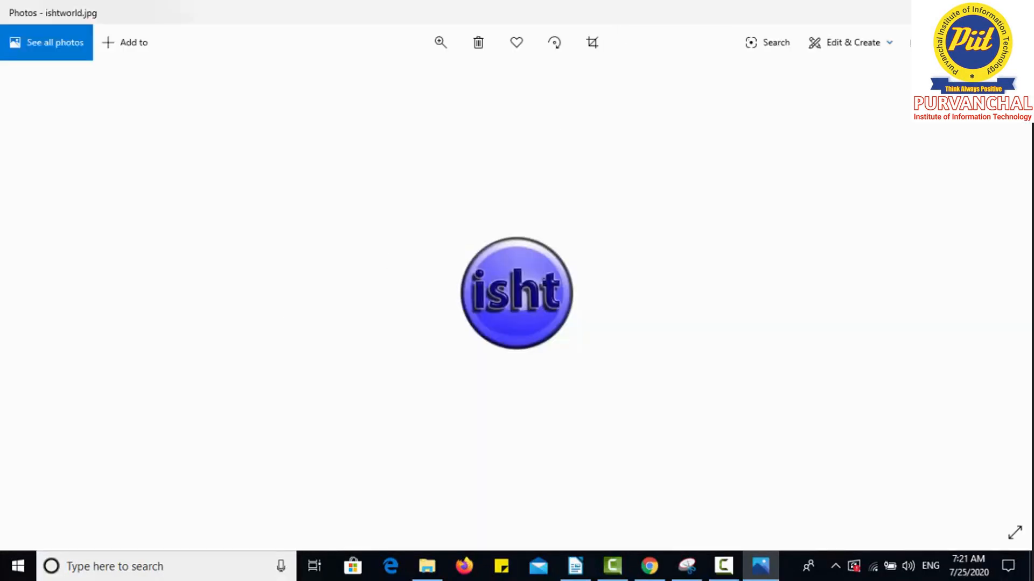
# - Close the linked image and set up a new-document hyperlink with the Spreadsheet file type on the text "Human irritation"
pyautogui.click(1018, 11)
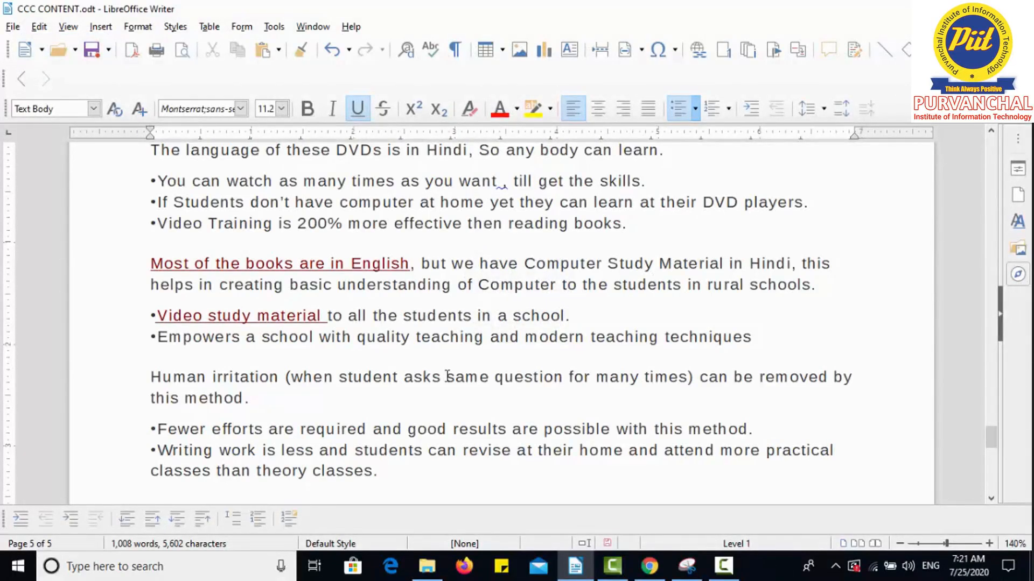
pyautogui.click(378, 375)
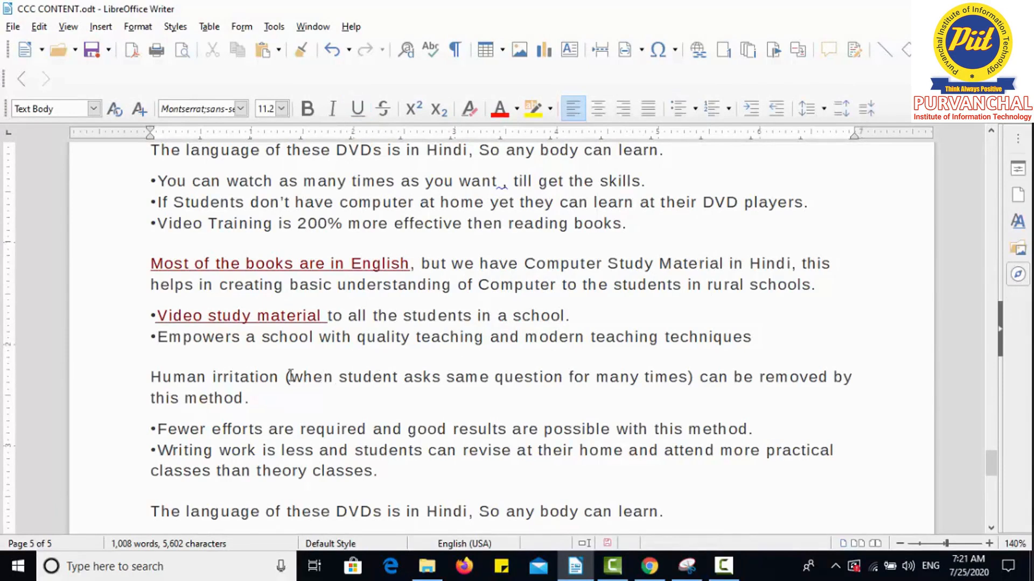
pyautogui.moveTo(279, 377); pyautogui.dragTo(153, 376)
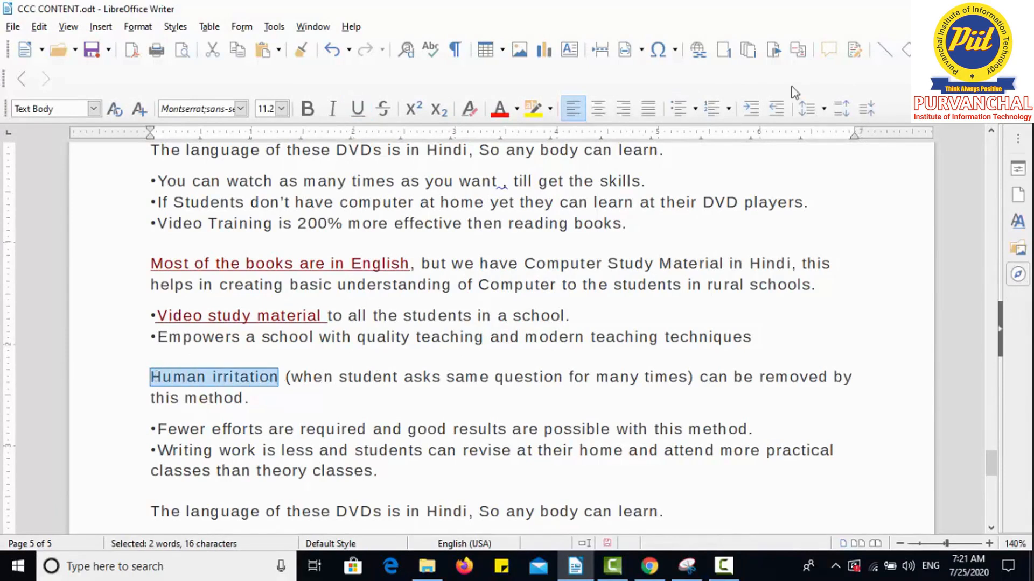
pyautogui.click(698, 49)
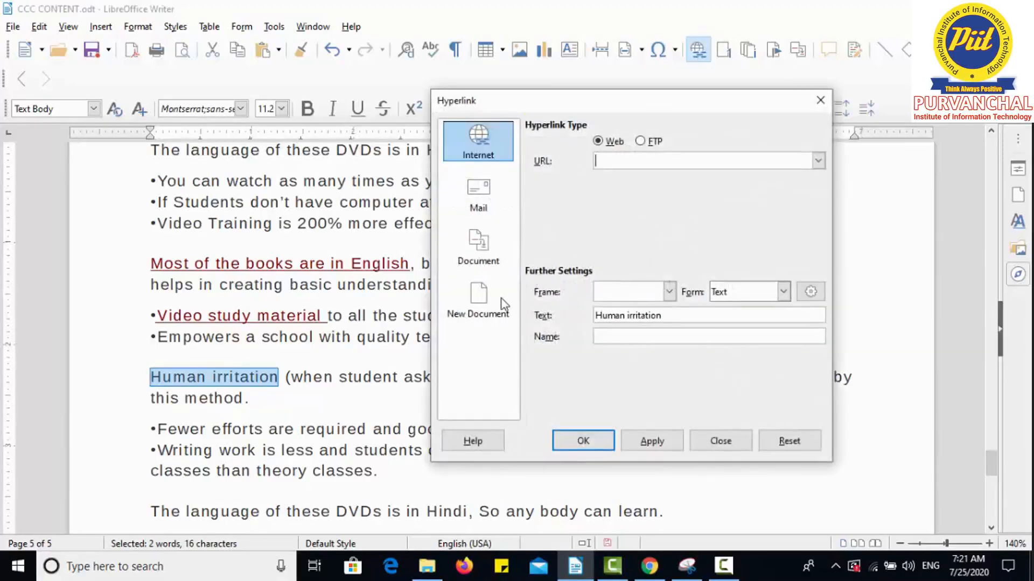
pyautogui.click(484, 305)
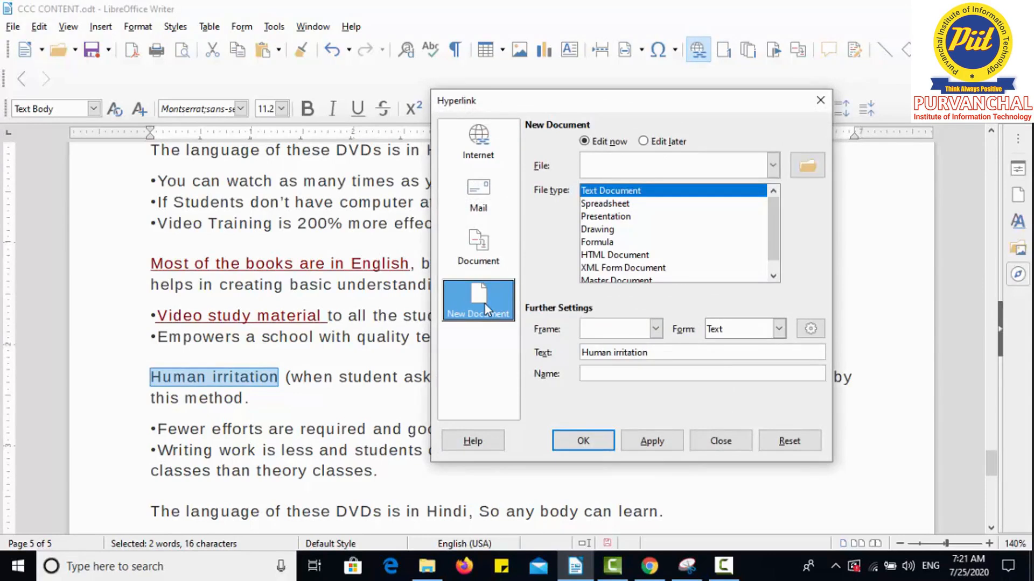
pyautogui.click(615, 204)
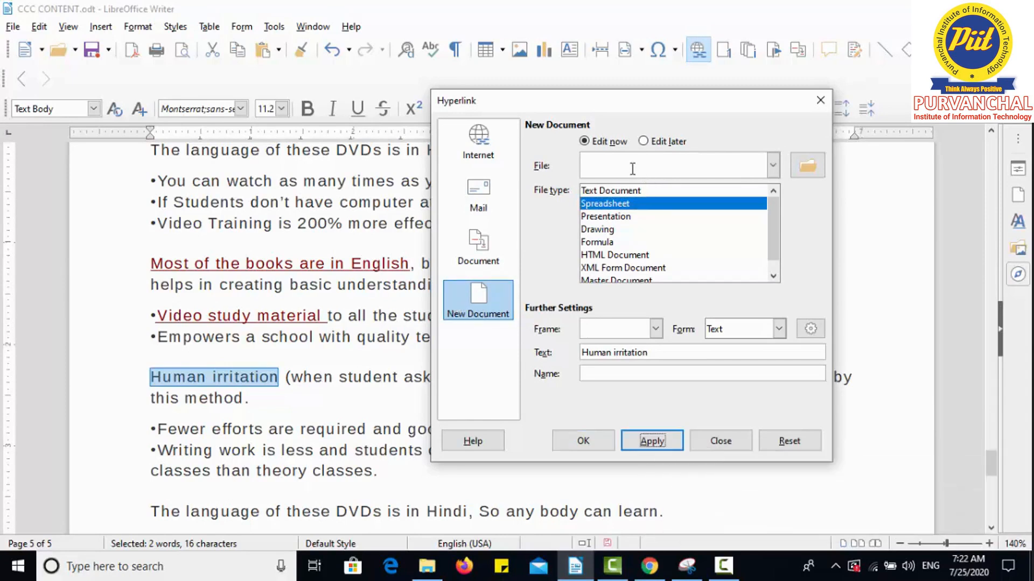
# - Name the new spreadsheet MYFILE, apply the hyperlink to create it for immediate editing, and dismiss the startup tip
pyautogui.click(632, 168)
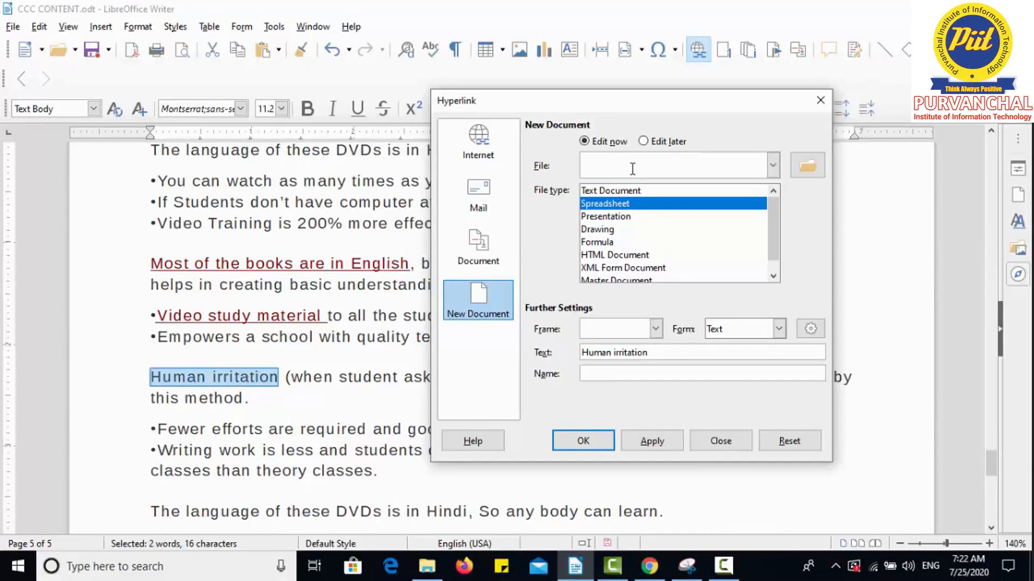
pyautogui.click(660, 445)
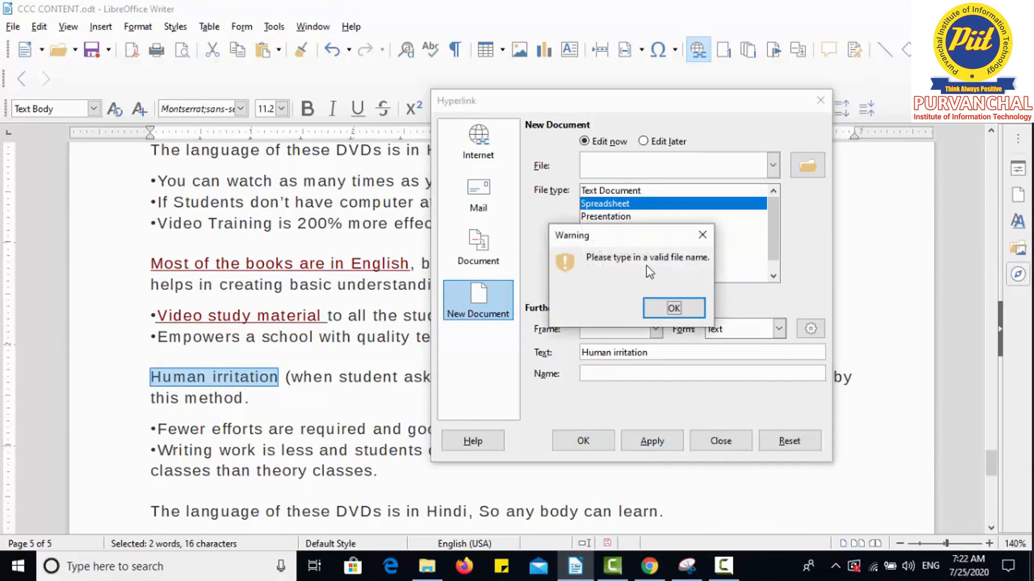
pyautogui.click(674, 309)
pyautogui.click(624, 168)
pyautogui.write('MF')
pyautogui.press('BackSpace')
pyautogui.write('YFILE.odt')
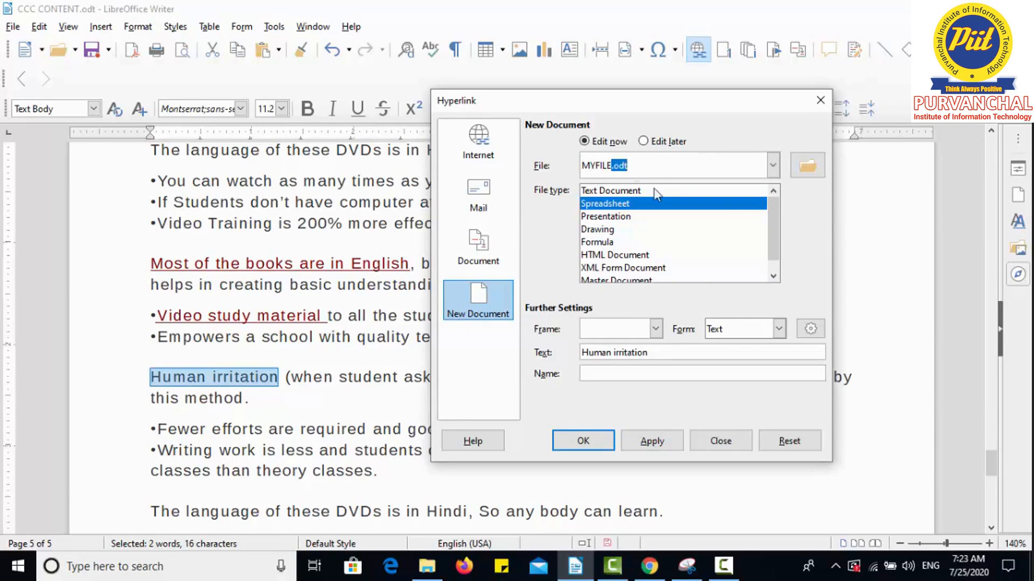
pyautogui.click(648, 439)
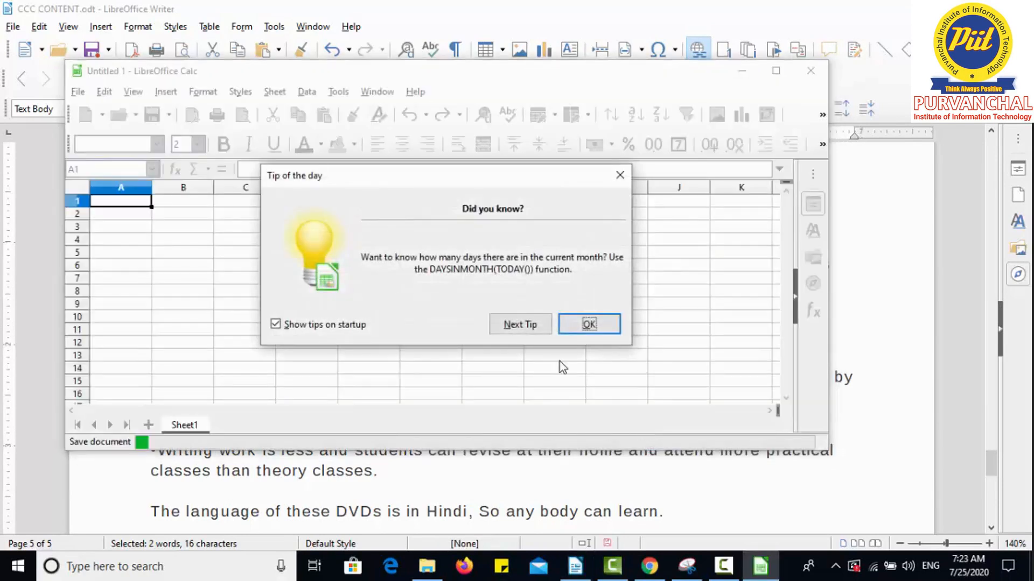
pyautogui.click(583, 327)
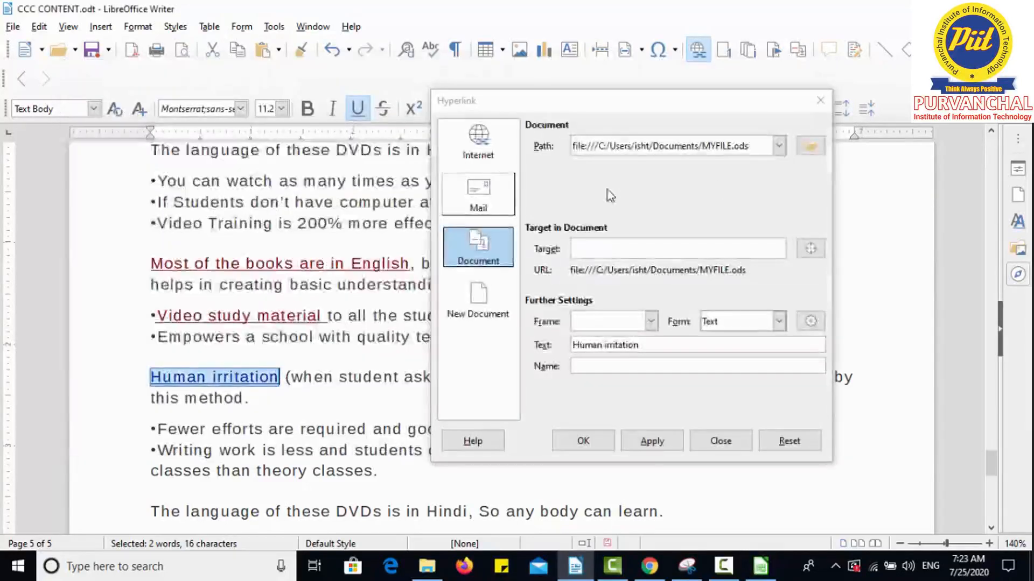